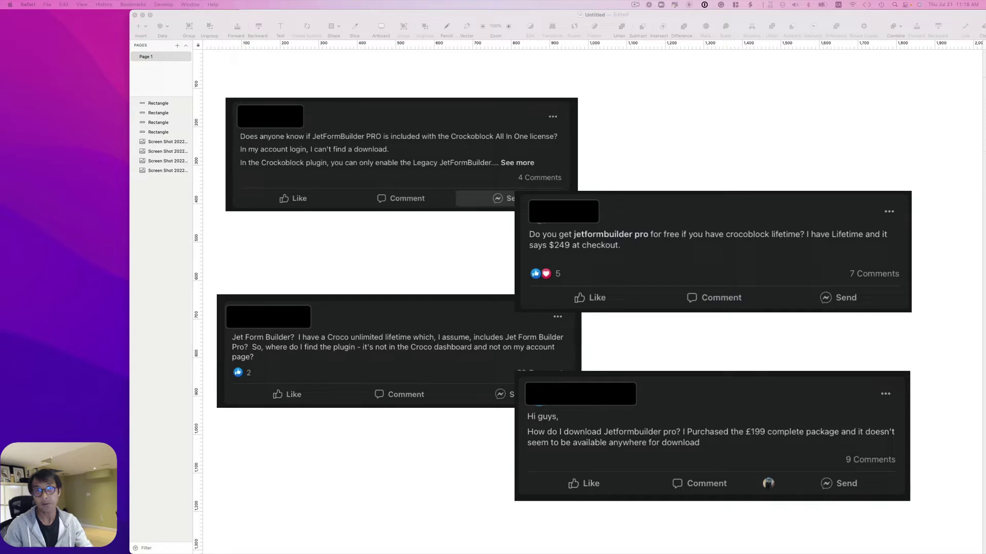
- Select the Facebook question screenshots, including the one about the $249 checkout price
click(432, 172)
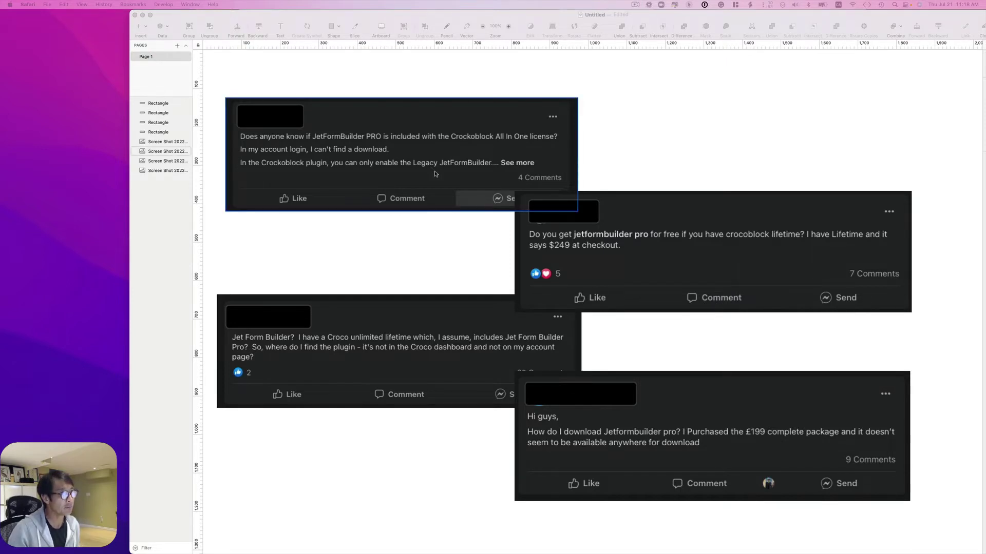
click(590, 250)
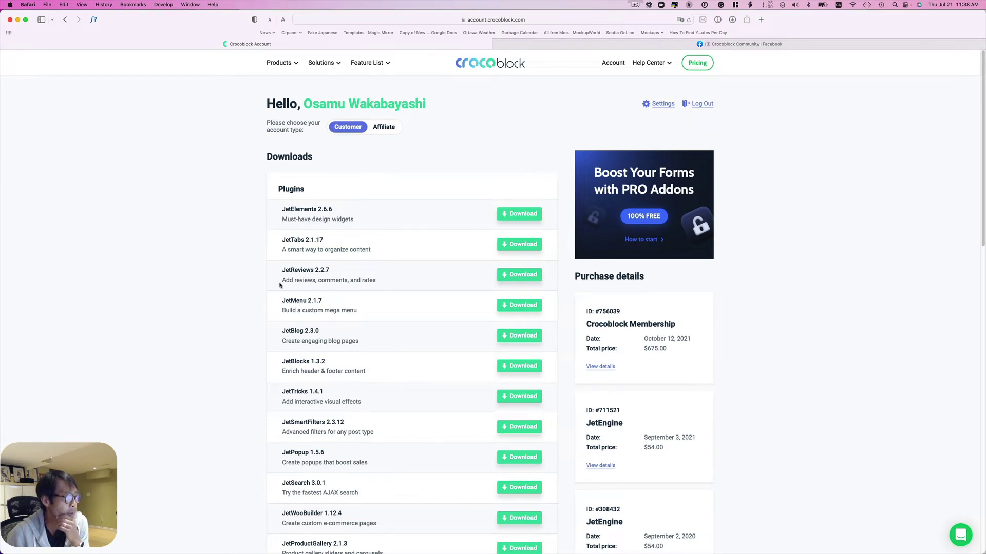
- Scroll the Downloads list down to the Get JetFormBuilder for Free banner and back up
scroll(280, 285, down, 3)
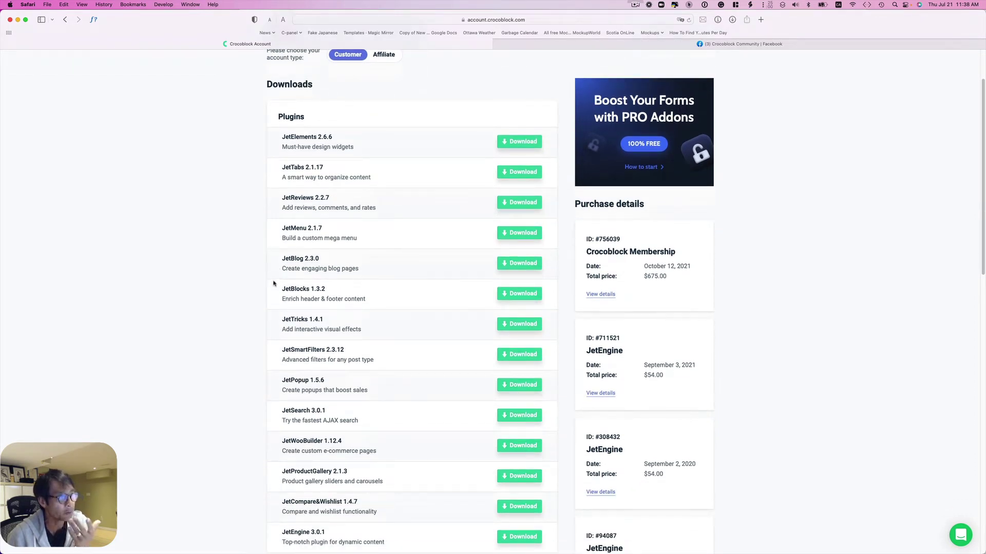
scroll(274, 283, down, 2)
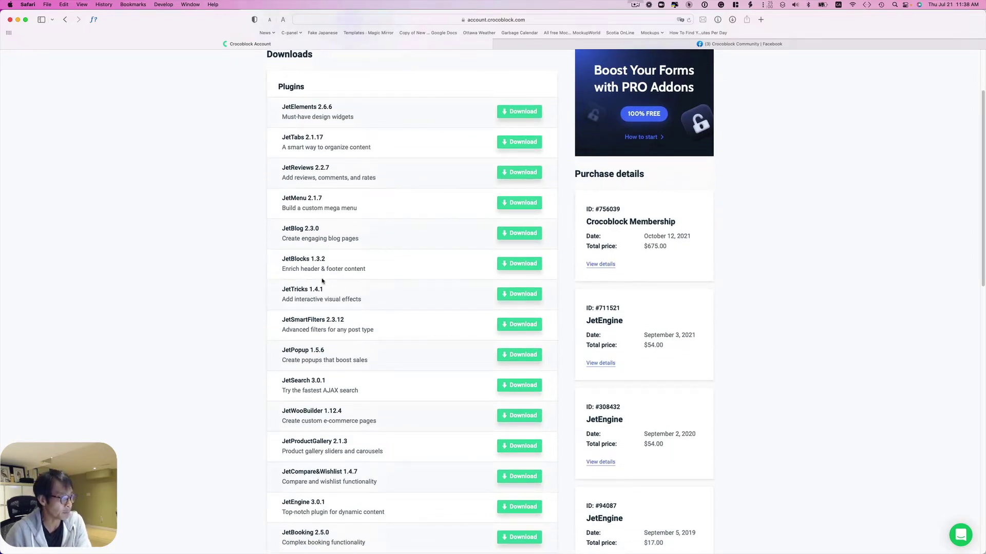
scroll(333, 296, down, 3)
scroll(334, 295, down, 8)
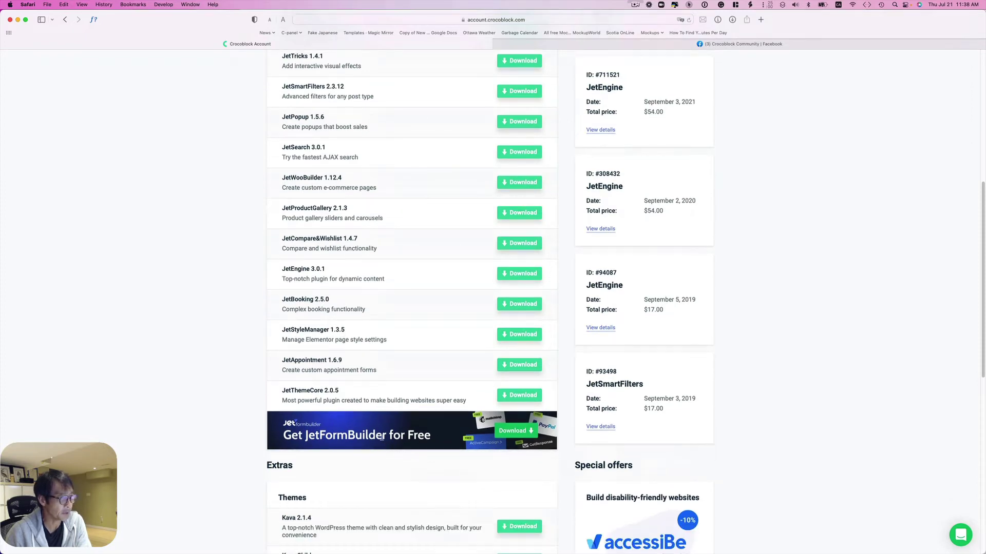
scroll(359, 431, up, 15)
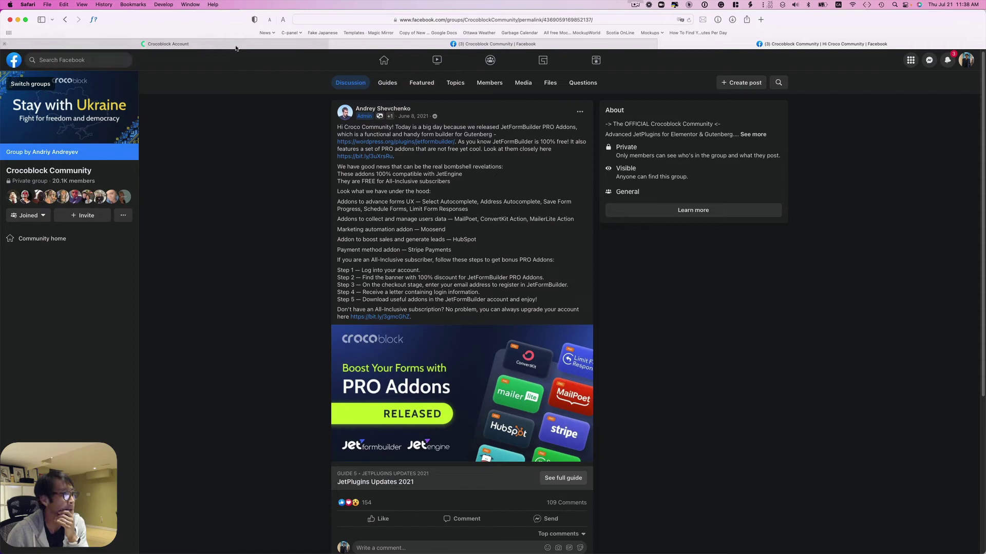
- Return to the Crocoblock account page
click(235, 45)
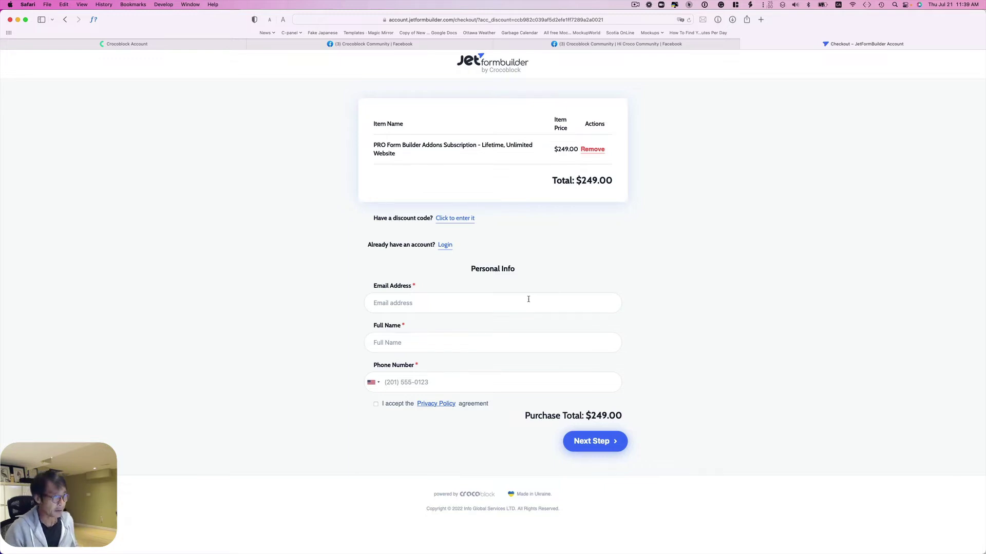
- Autofill the saved e-mail address and enter the customer's full name
click(528, 299)
click(469, 330)
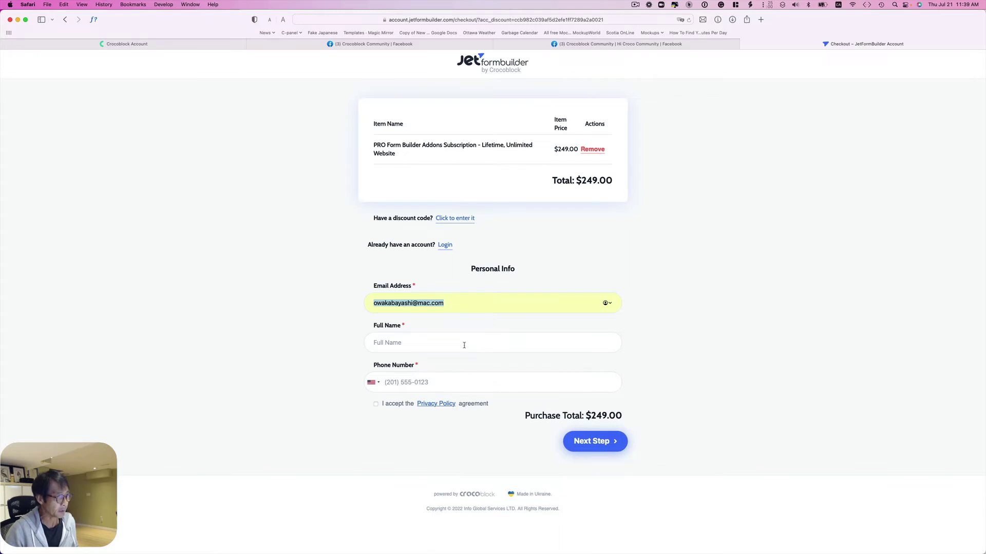
click(464, 346)
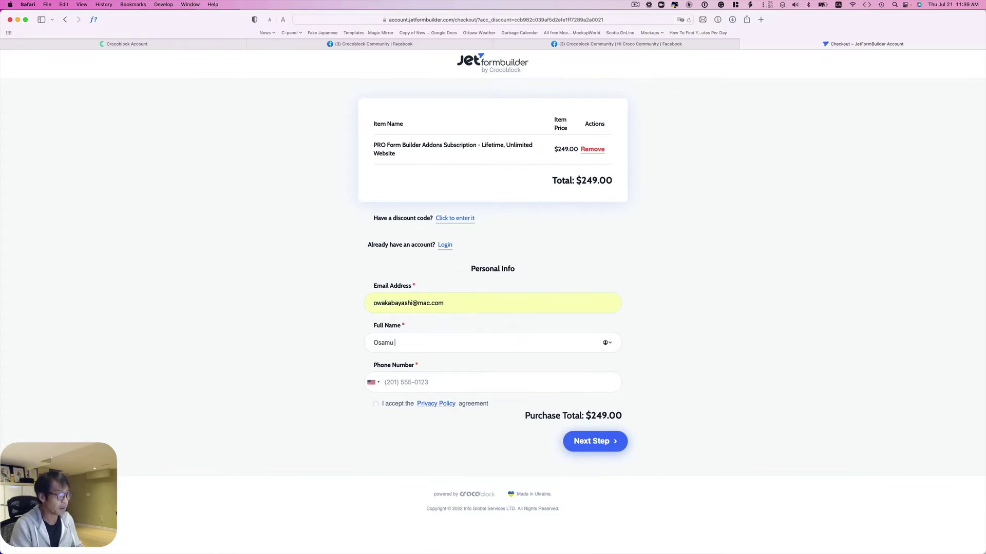
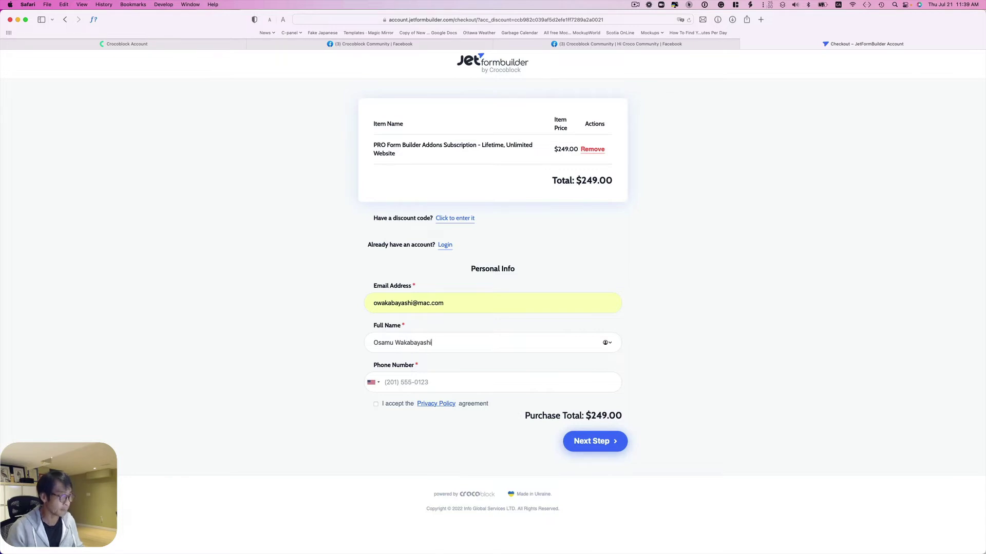
- Enter the phone number, accept the Privacy Policy, and submit the checkout details
click(472, 380)
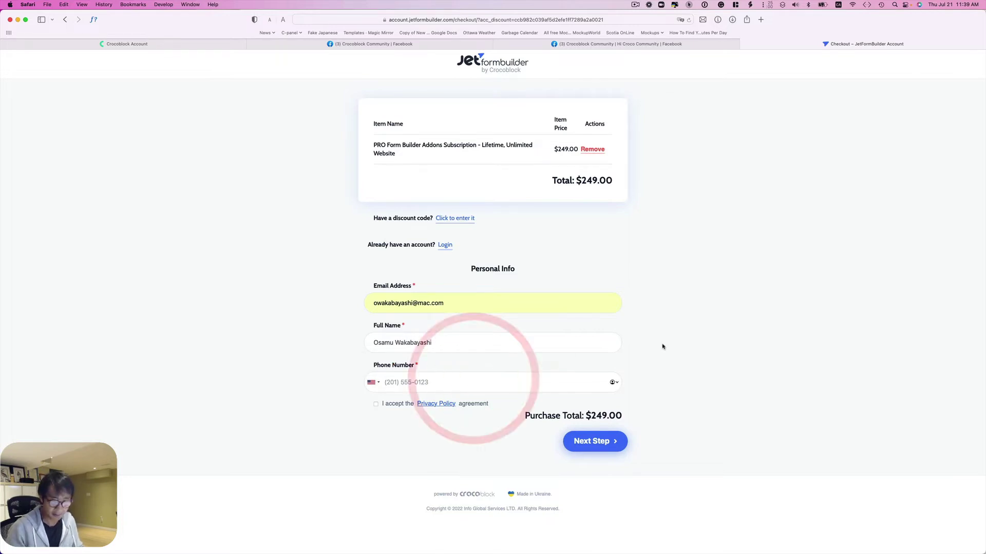
text(1)
key(BackSpace)
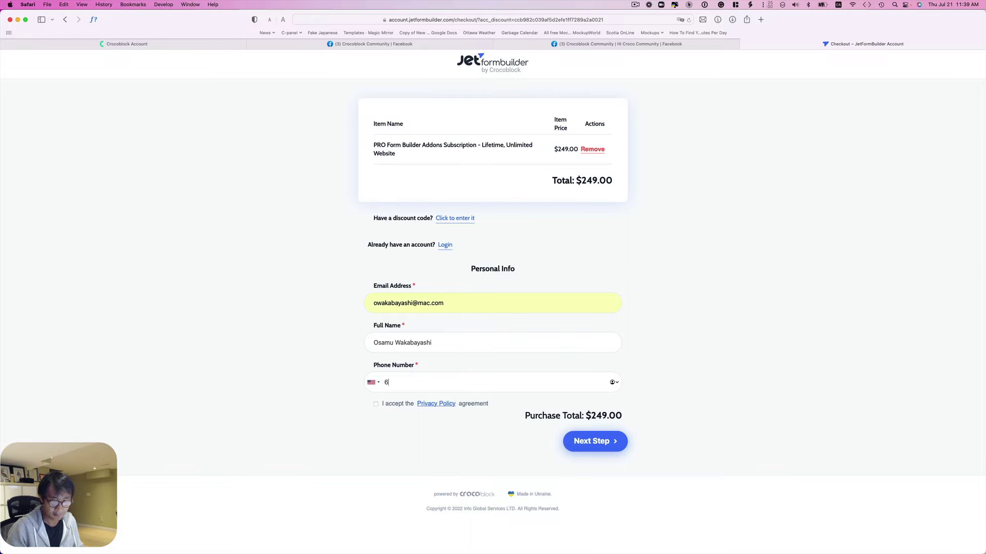
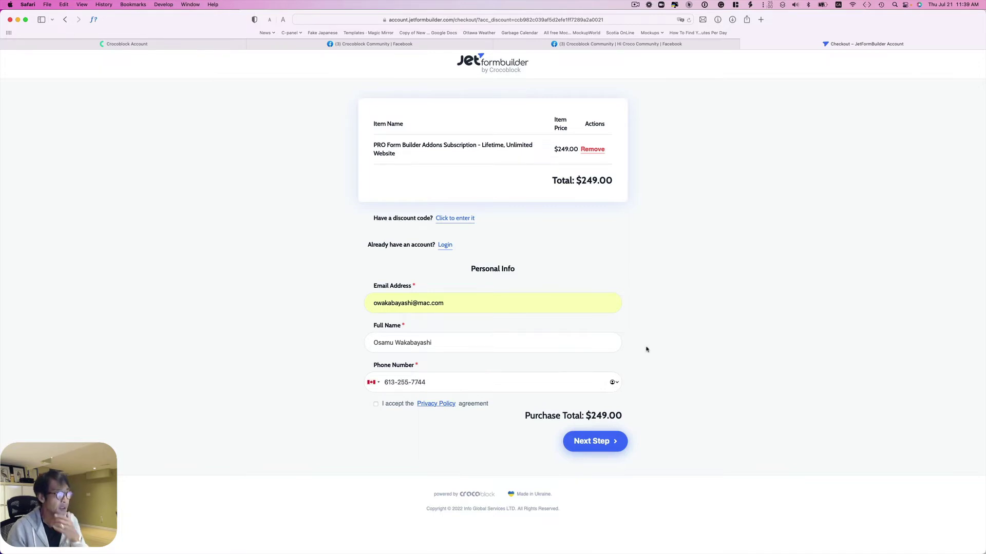
click(376, 404)
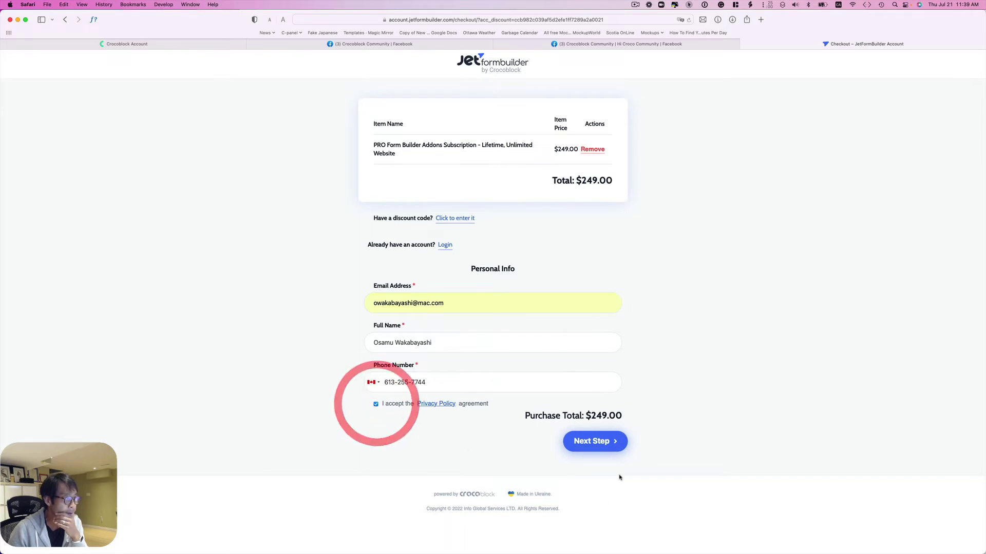
click(601, 450)
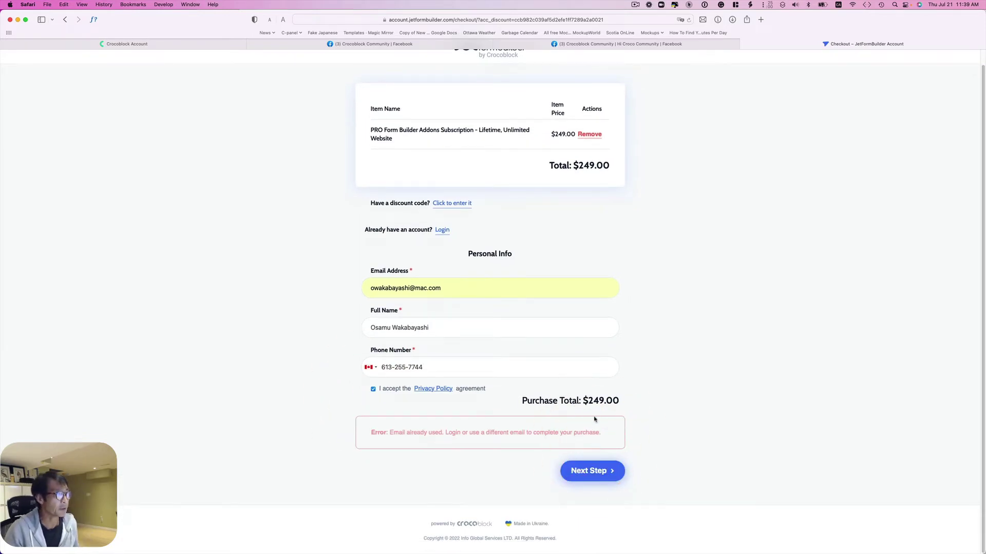
- Change the e-mail address domain to icloud.com and advance to the payment options
click(431, 287)
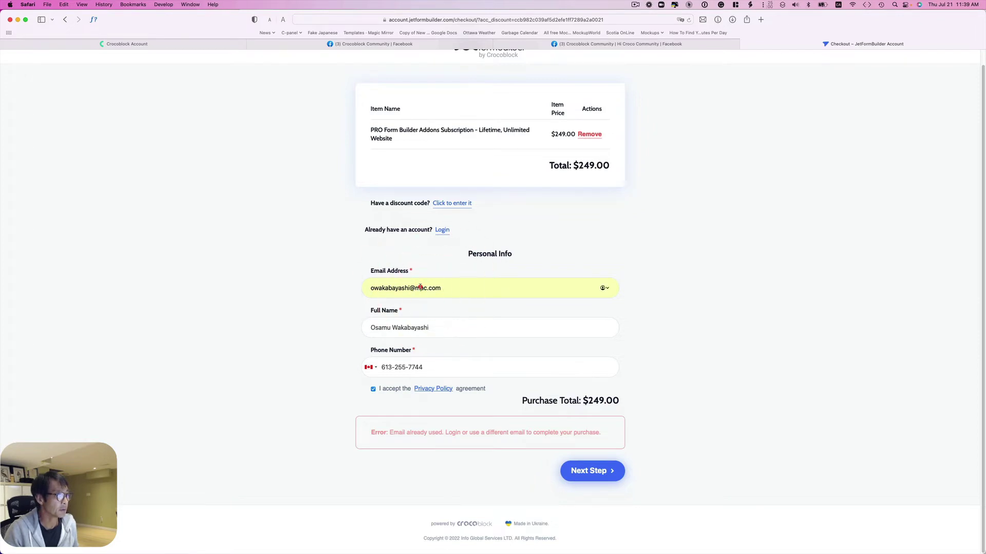
double_click(420, 288)
text(ic)
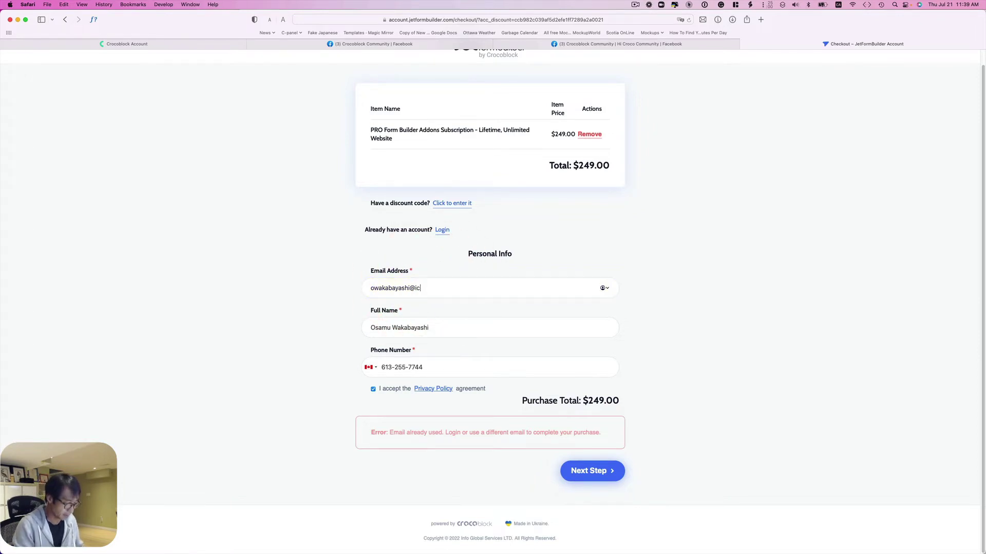
text(loud.com)
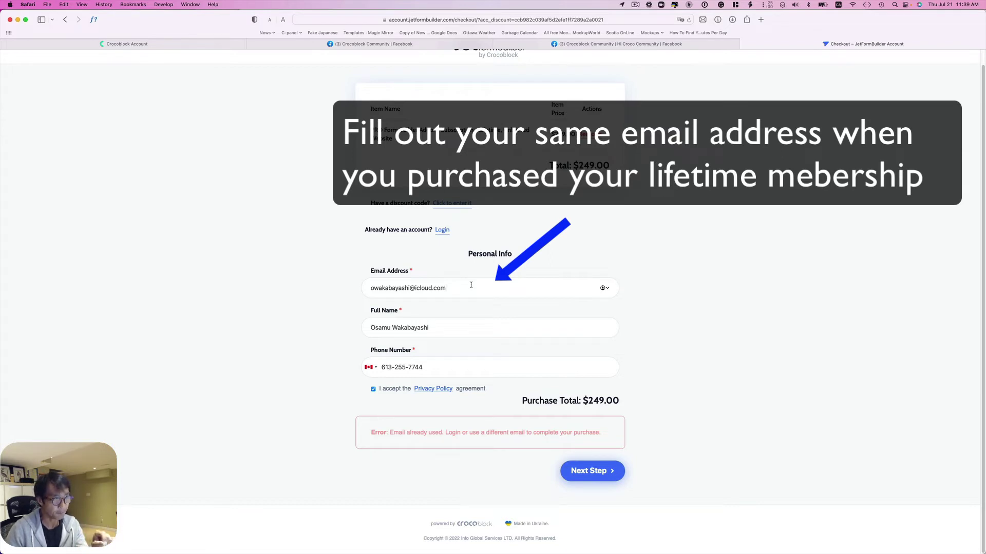
click(582, 476)
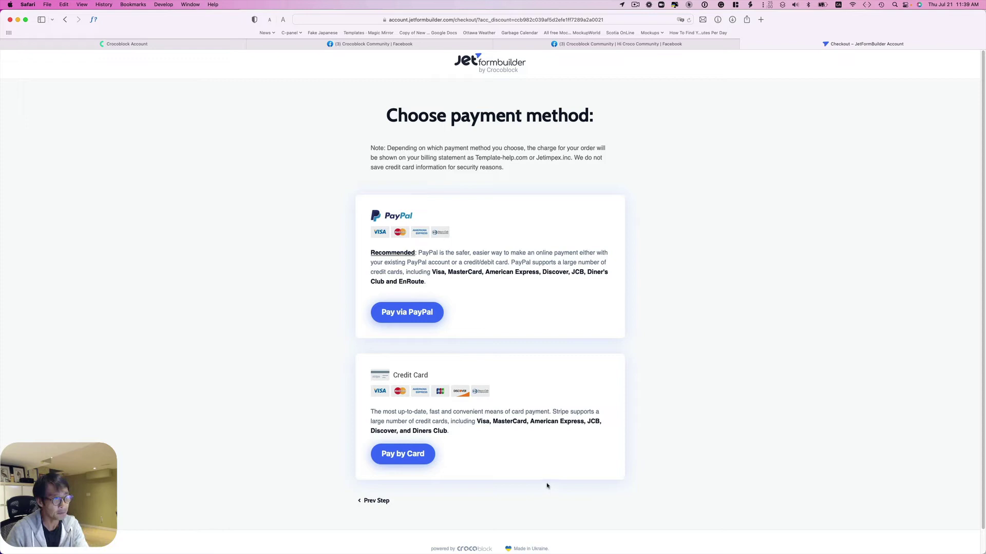
- Try paying by card twice, dismissing the unknown error, then switch to the login-details email
scroll(538, 468, down, 2)
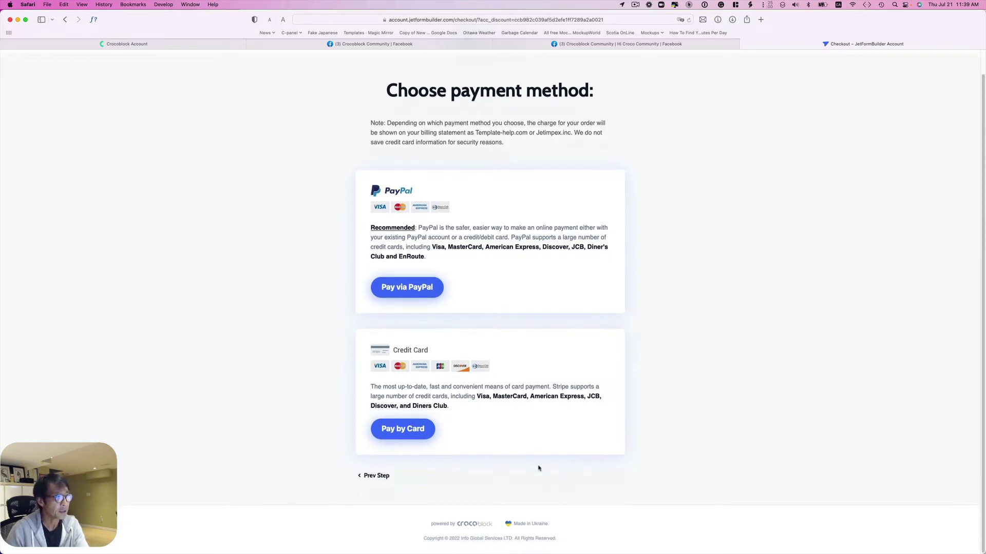
click(402, 432)
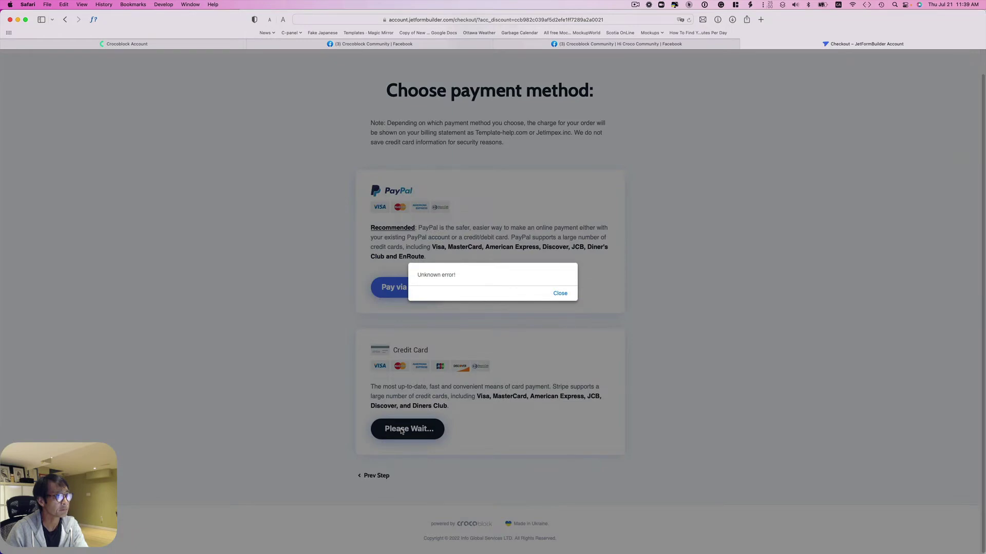
click(560, 294)
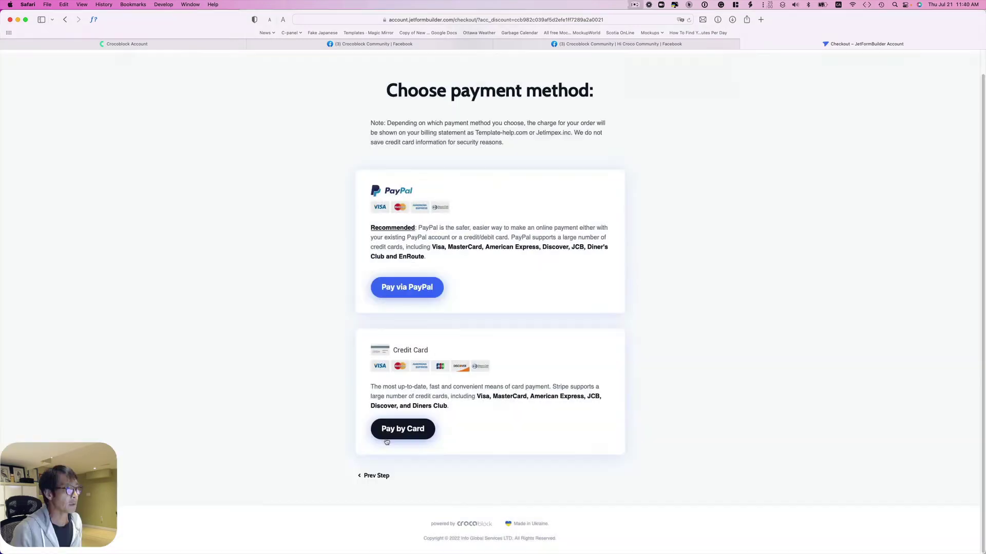
click(396, 433)
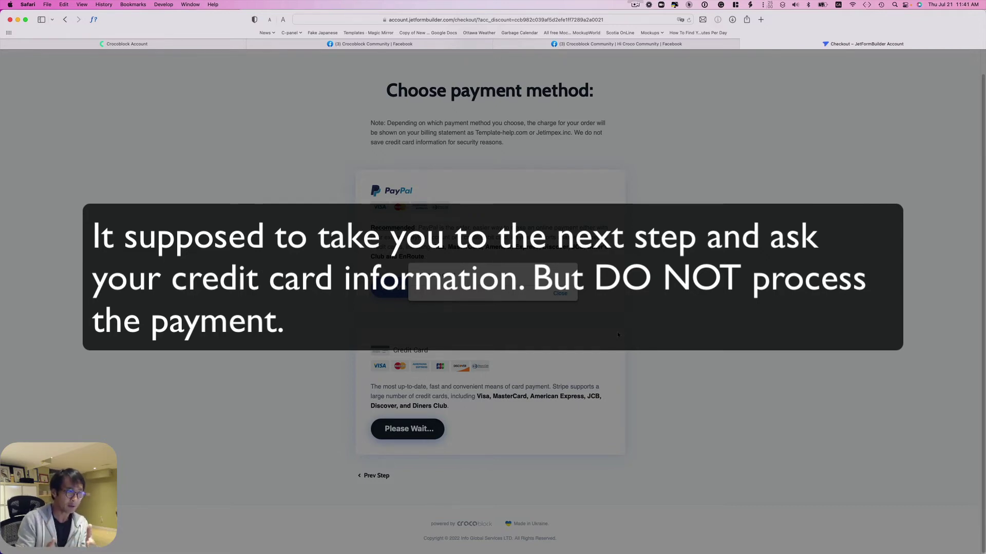
click(643, 272)
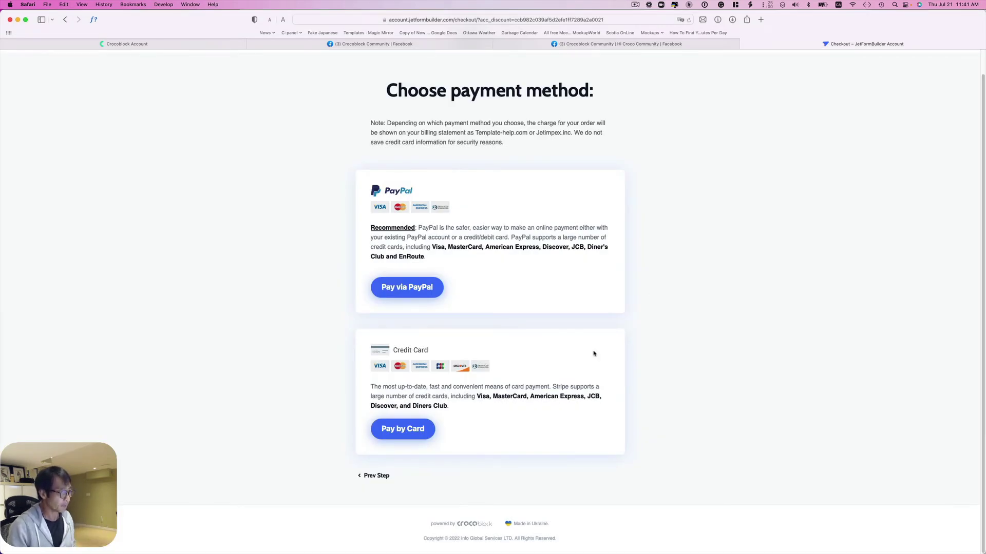
mouse_move(378, 553)
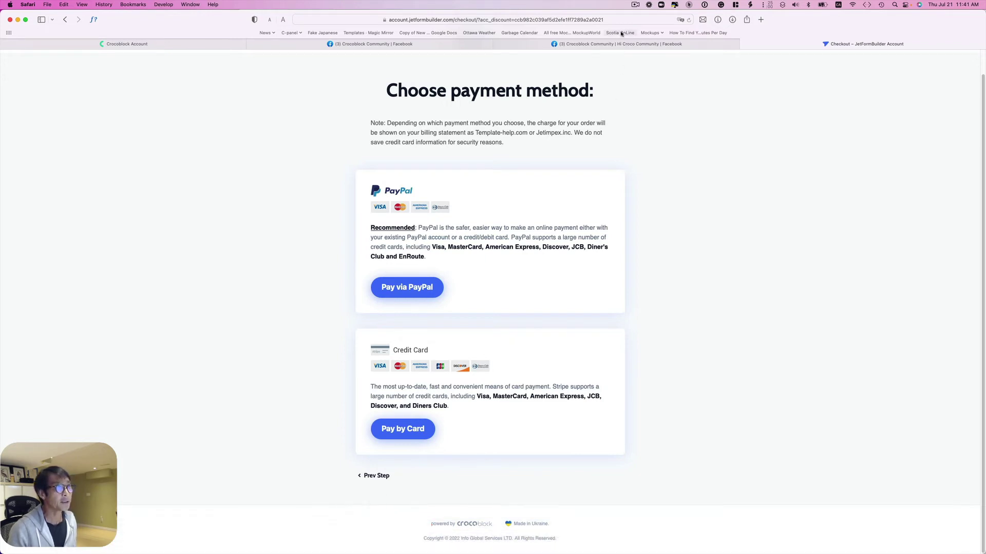
key(super+Tab)
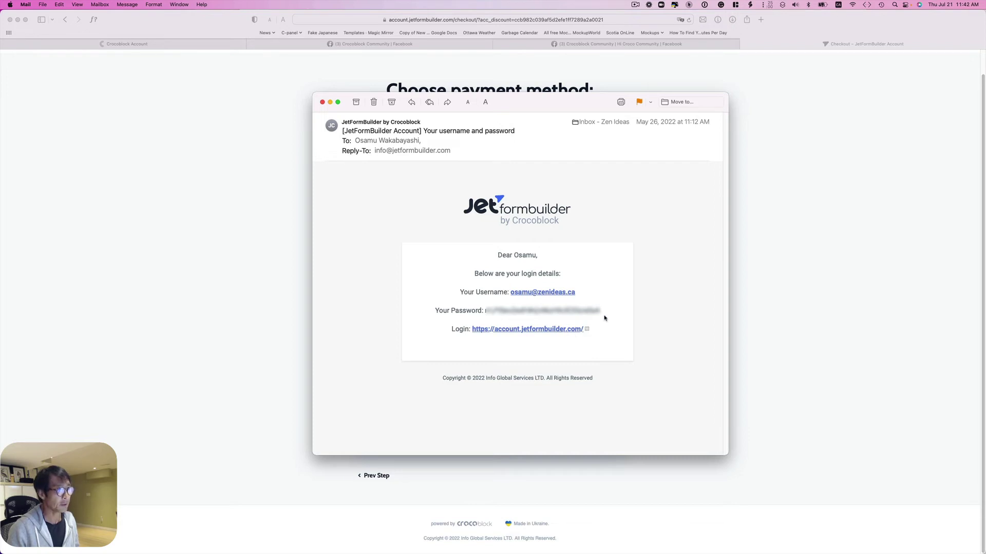
- Select the password in the login email and follow its Login link
drag(601, 310, 484, 308)
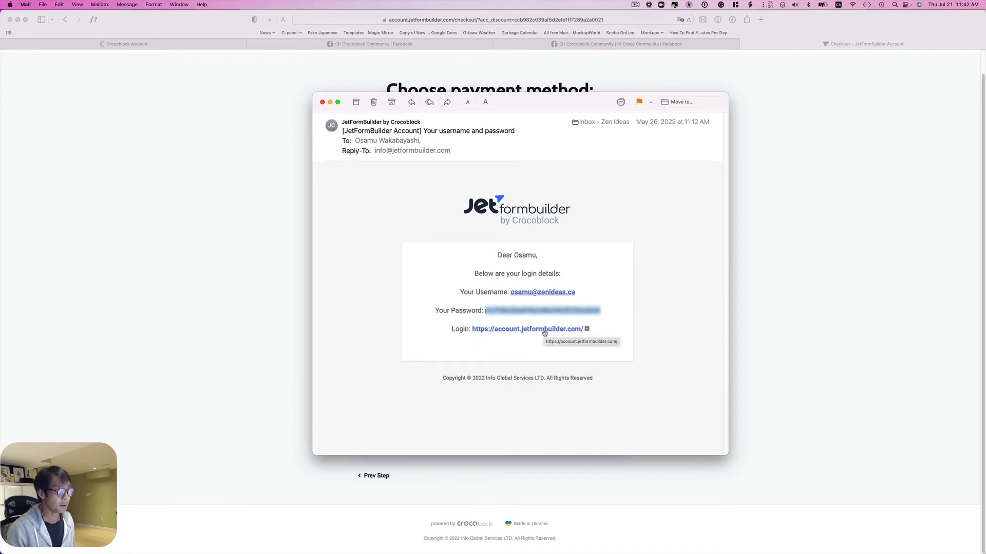
click(545, 333)
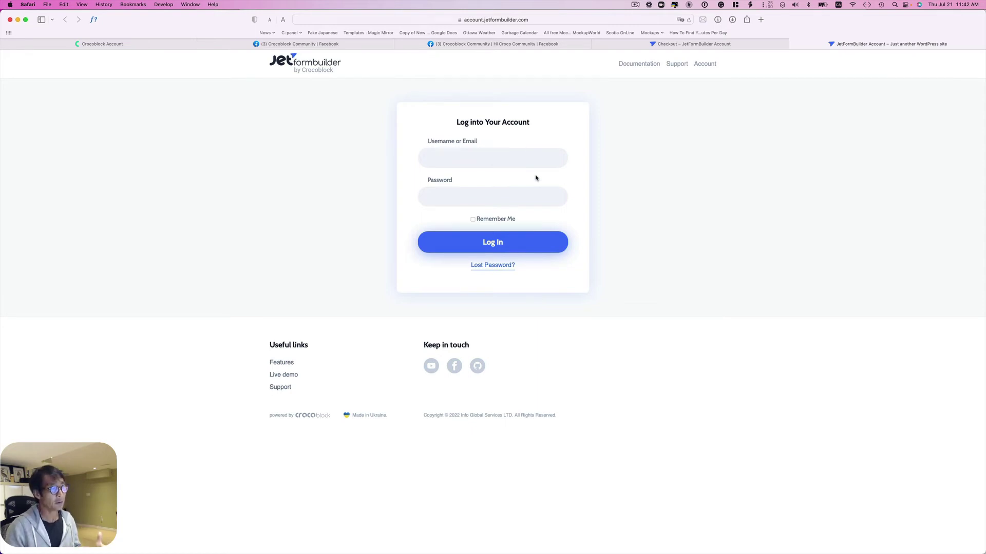
- Log in with the account e-mail address and the autofilled saved password
click(489, 155)
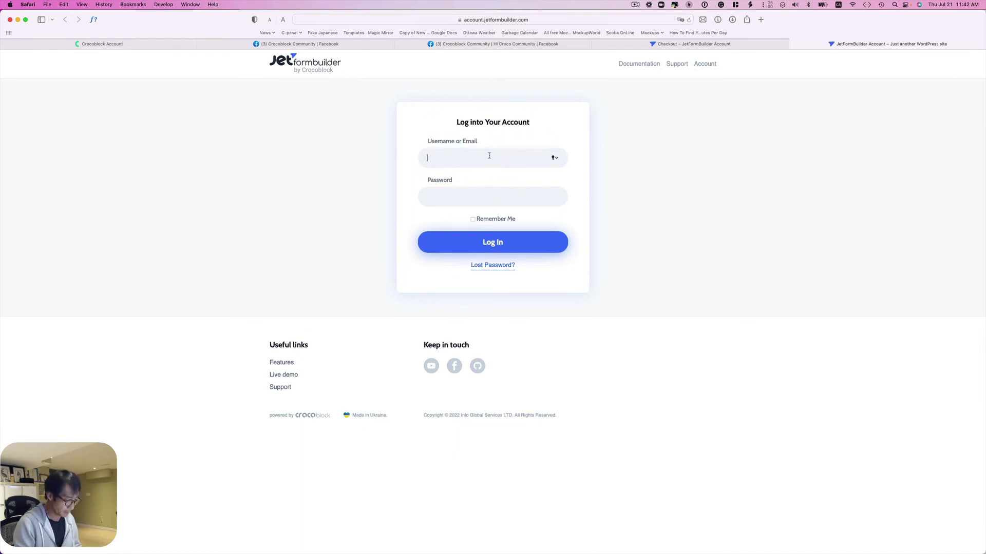
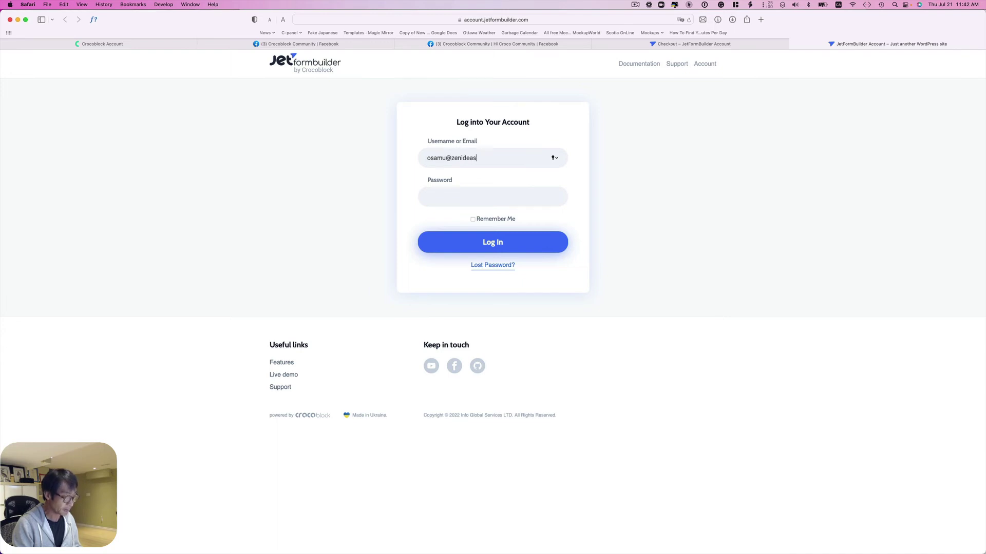
click(489, 194)
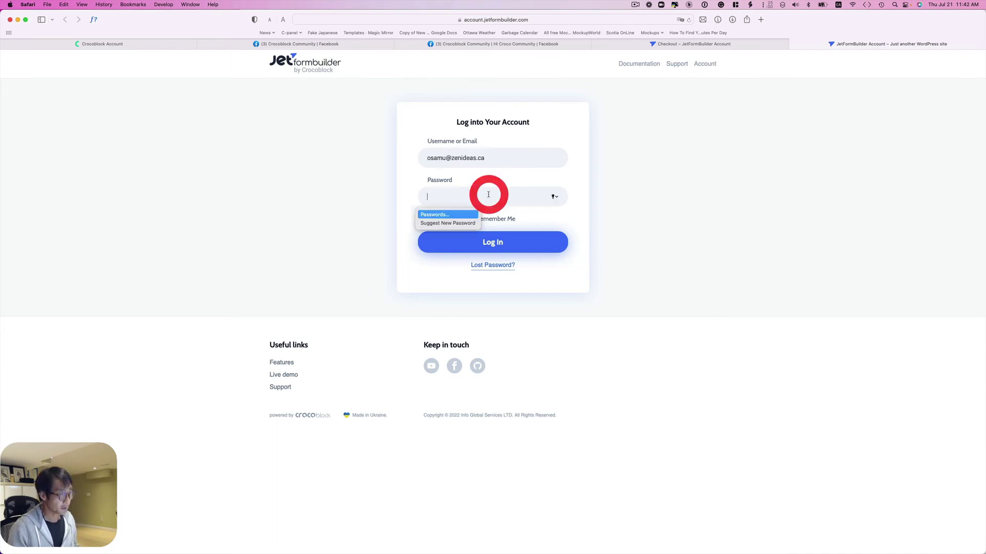
key(Down)
key(Return)
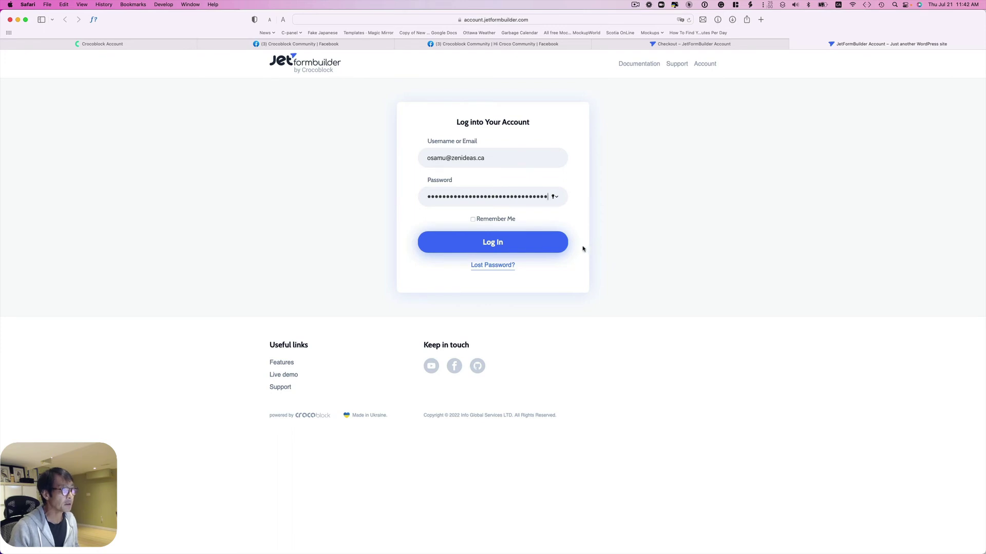
click(486, 246)
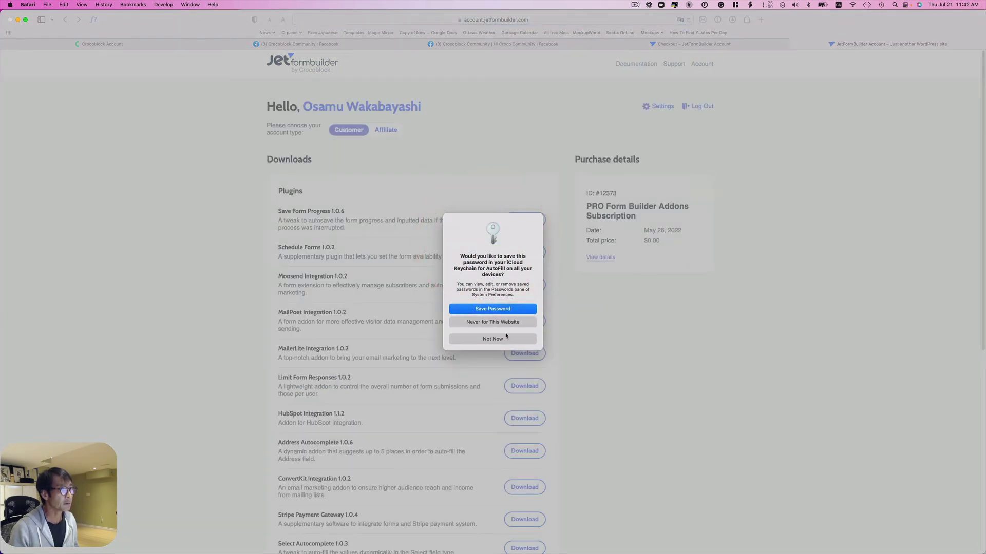
- Decline saving the password and scroll through the downloadable add-on plugins
click(505, 337)
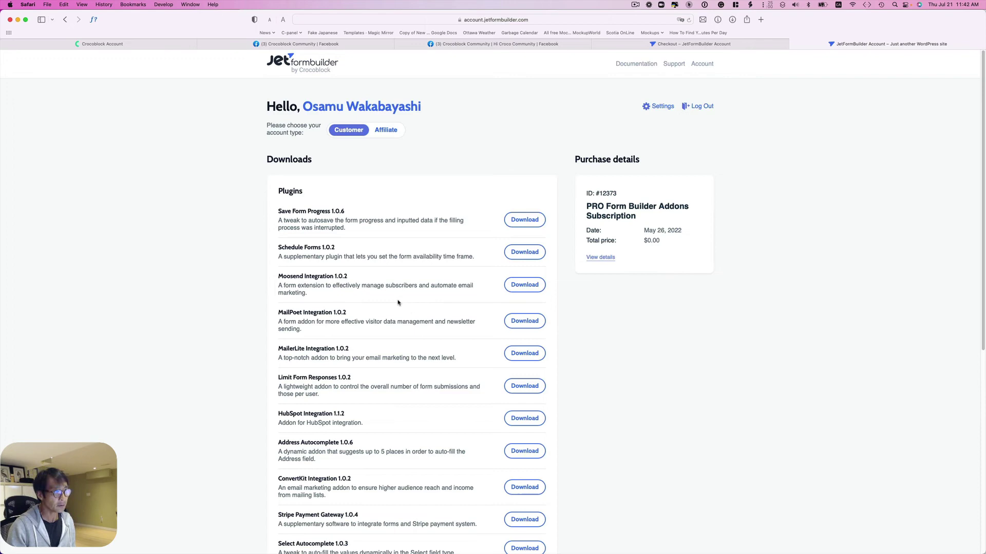
scroll(397, 303, down, 5)
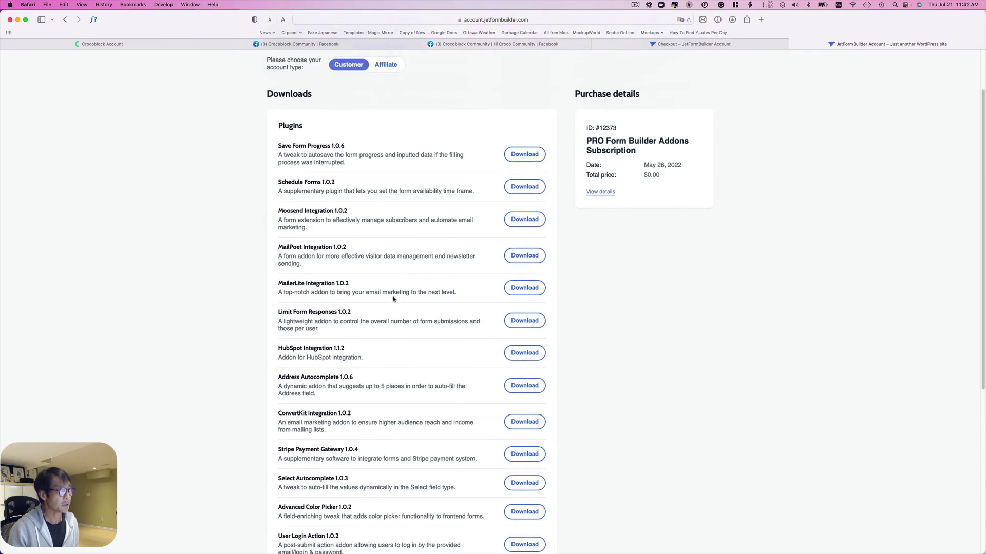
scroll(385, 284, down, 1)
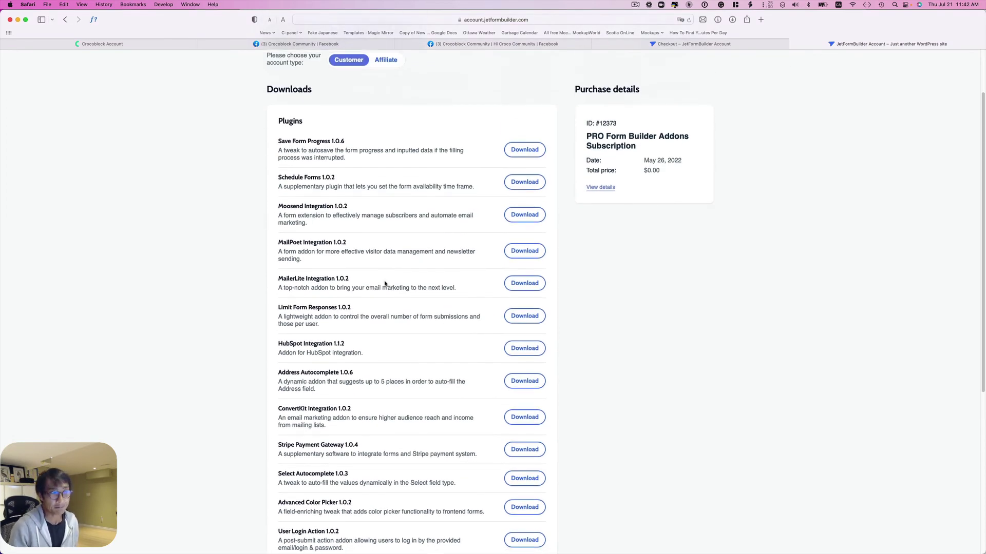